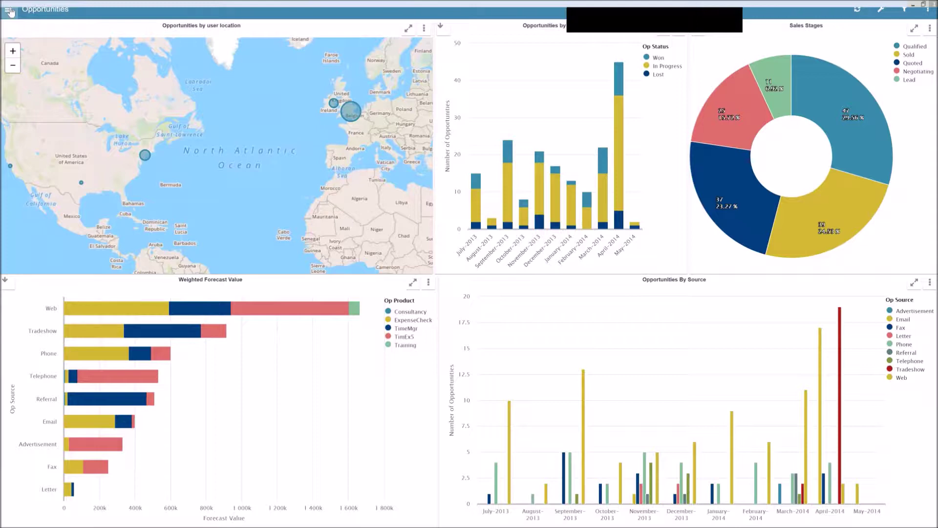
Step: Search the dashboard list for "sal" and open the Salespeople dashboard under Retail > Stores
left_click(9, 10)
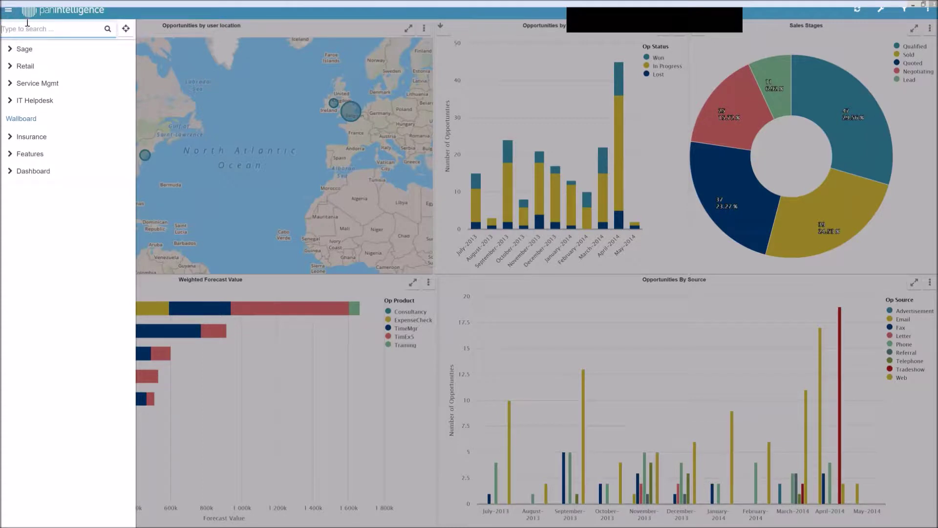
type("sal")
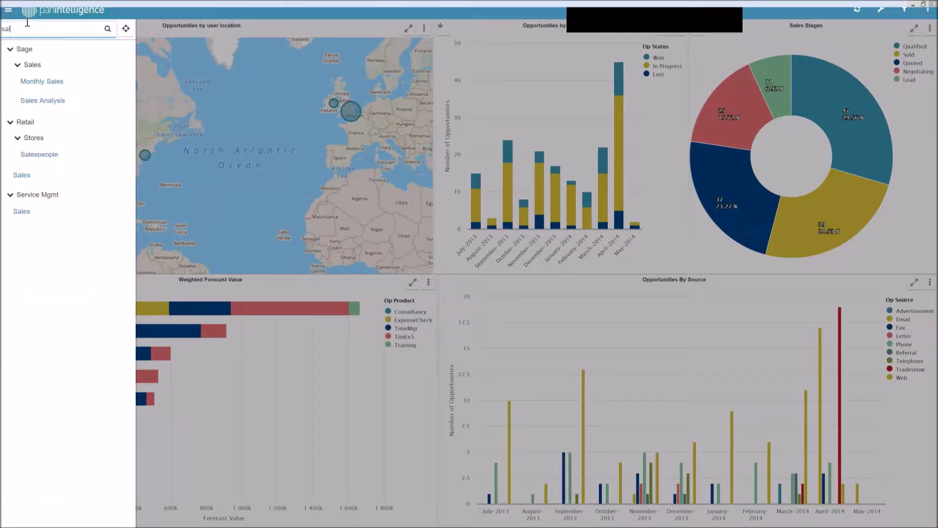
left_click(39, 154)
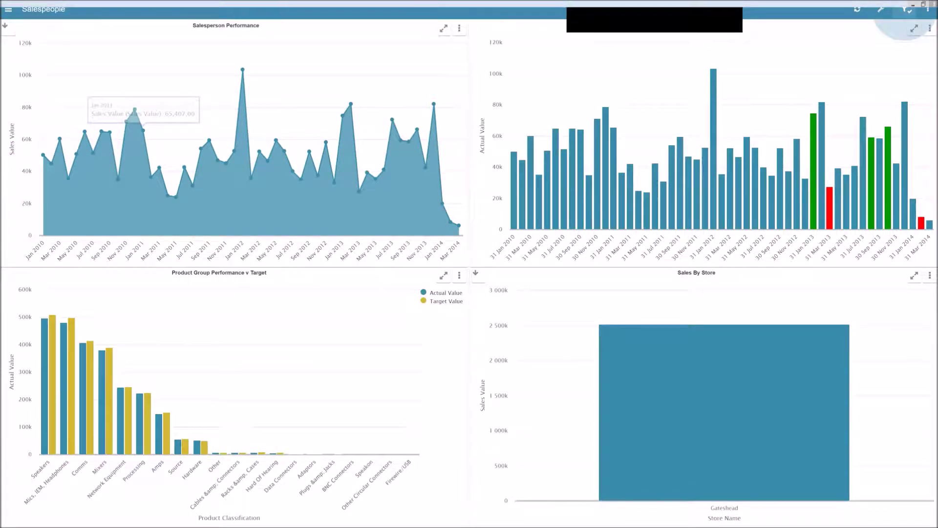
Step: Reset all filters of the Salespeople dashboard, including the Salesman filter, and apply the change
left_click(907, 9)
left_click(928, 63)
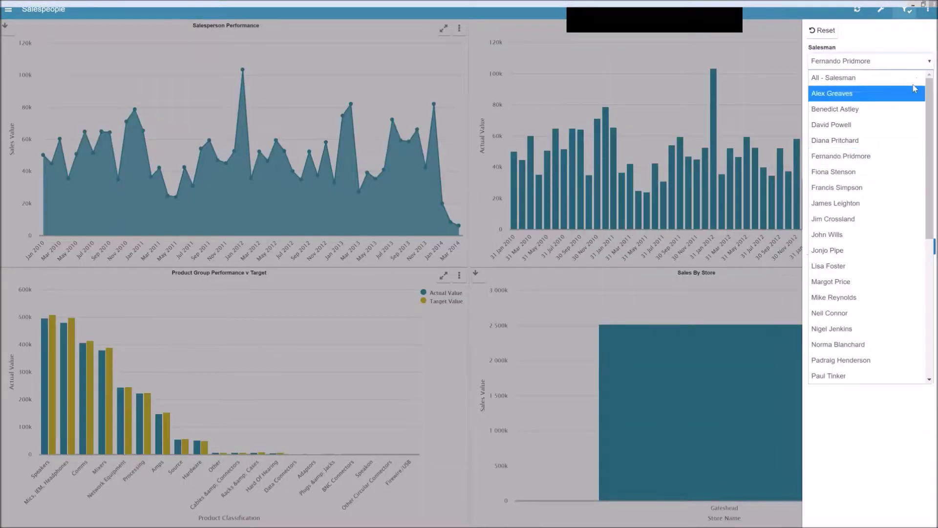
key("Escape")
left_click(822, 30)
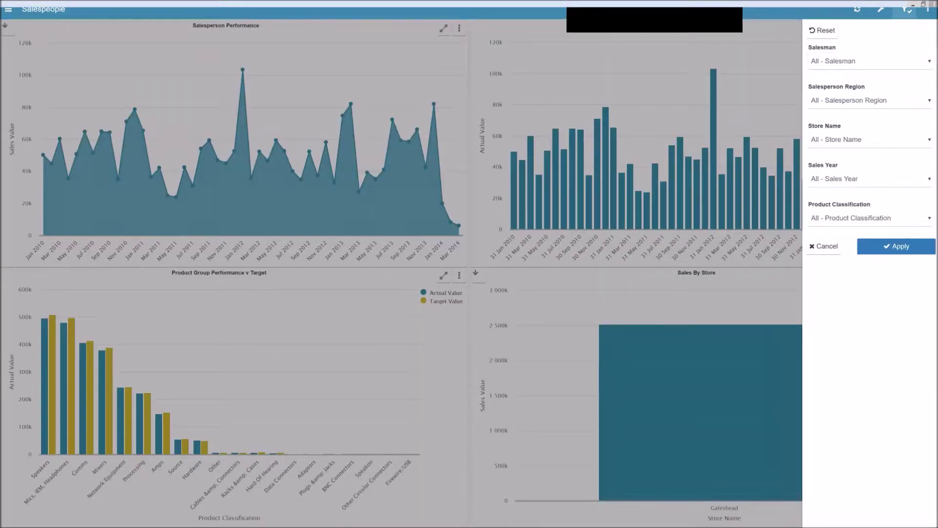
left_click(896, 246)
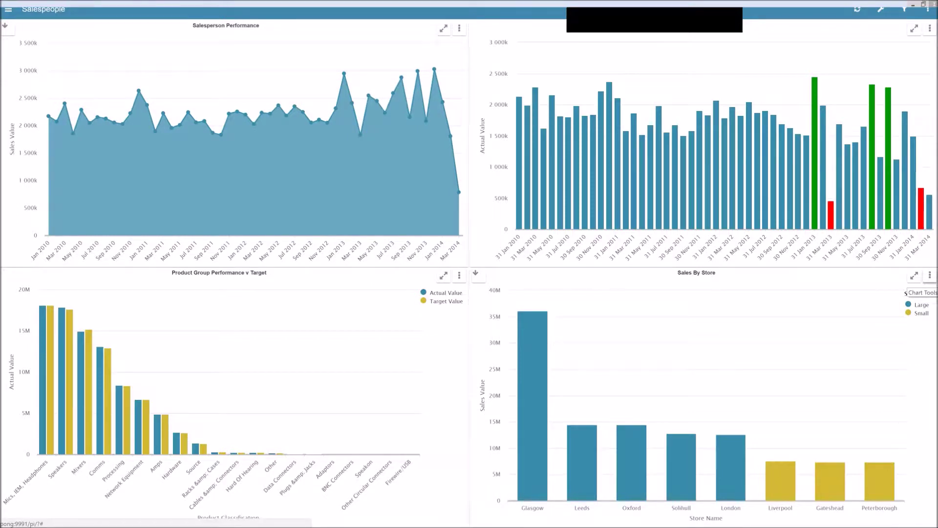
Step: Split the Sales By Store panel left and right, and split the new empty panel the same way
left_click(932, 275)
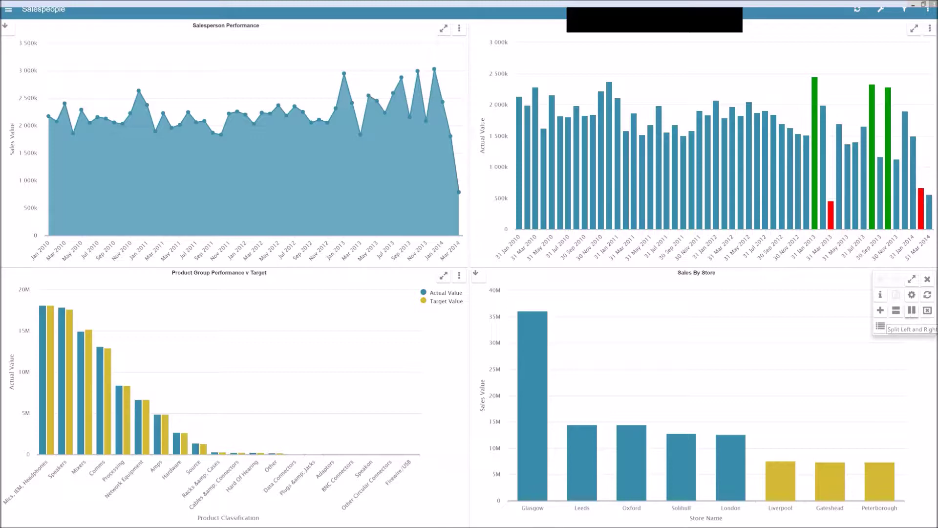
left_click(912, 310)
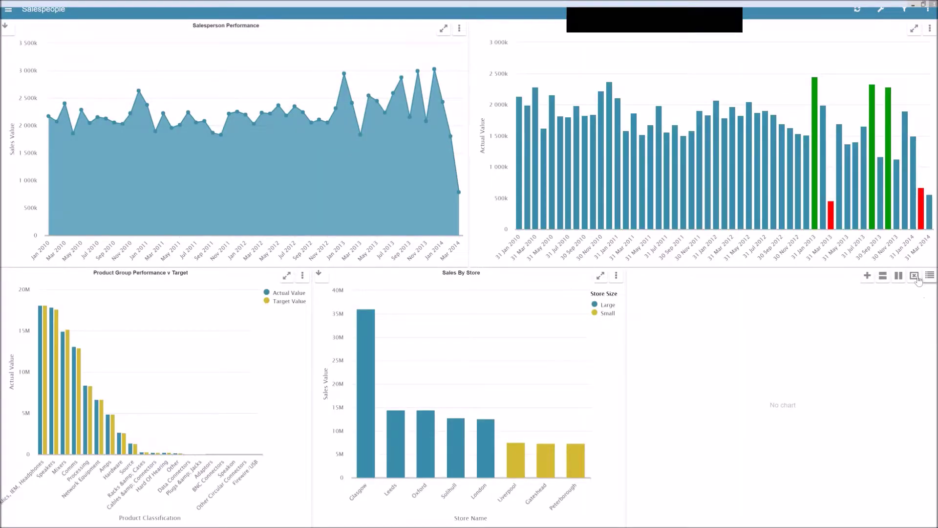
left_click(899, 277)
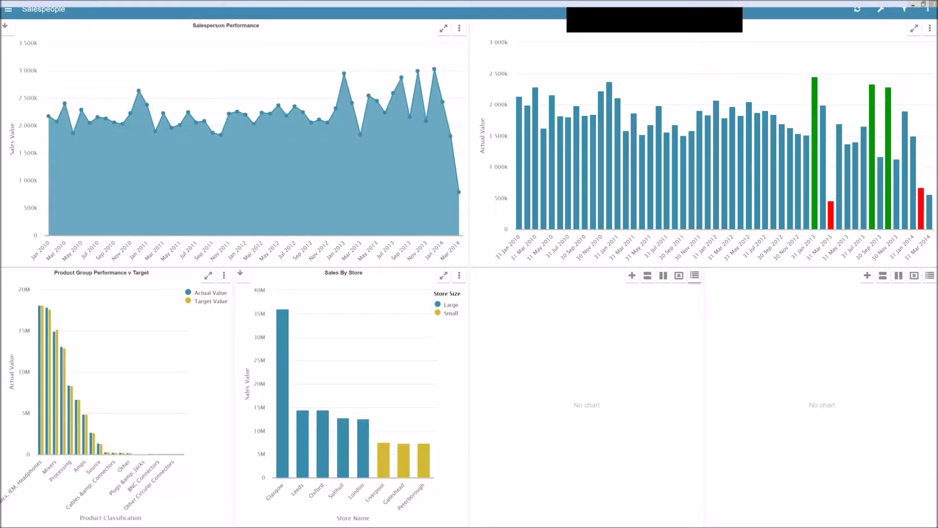
Step: Filter the chart list by "sal" and place the Sales By Hour Of Day chart in the first empty panel
left_click(695, 275)
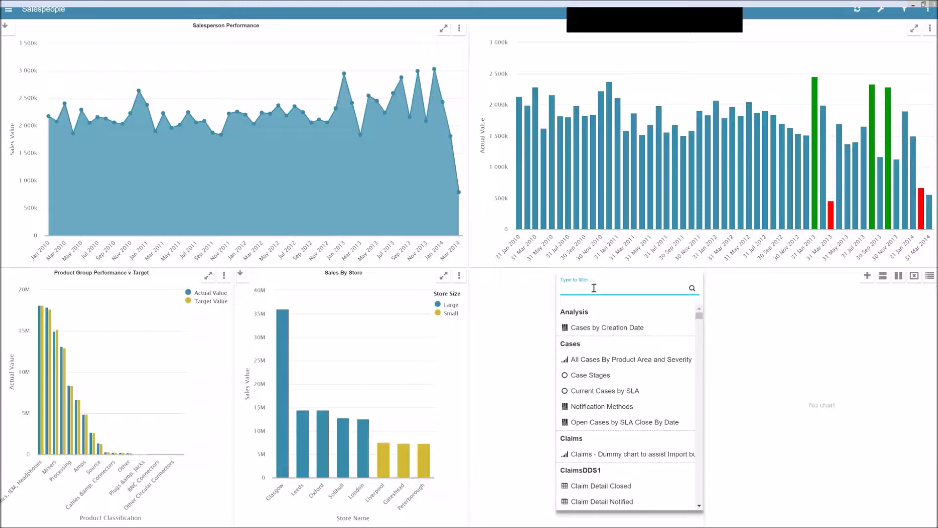
type("sal")
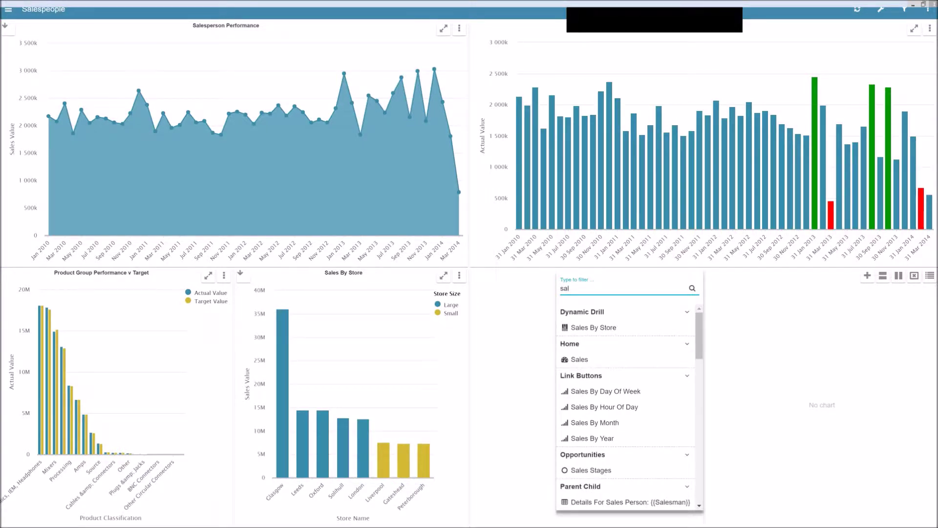
left_click(628, 410)
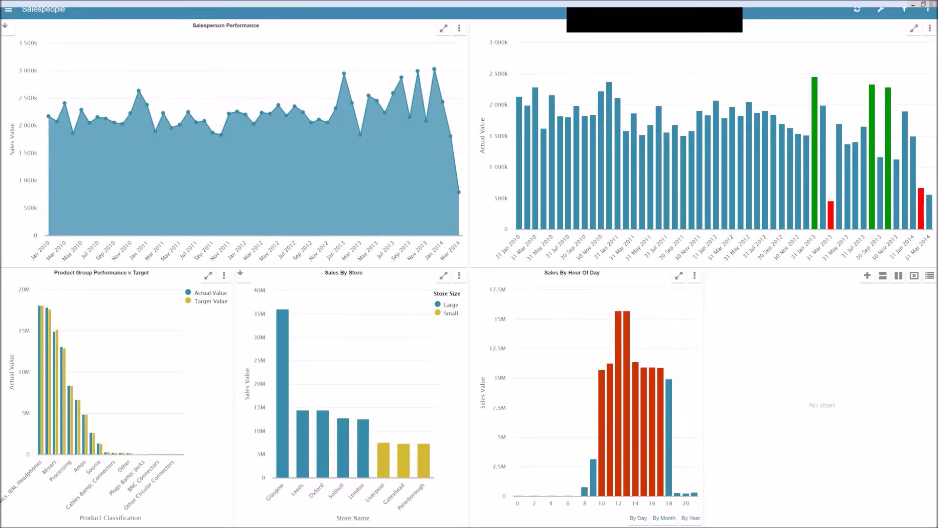
Step: Start a new chart in the remaining empty panel and expand the STORES fields of the retail_new data source
left_click(868, 278)
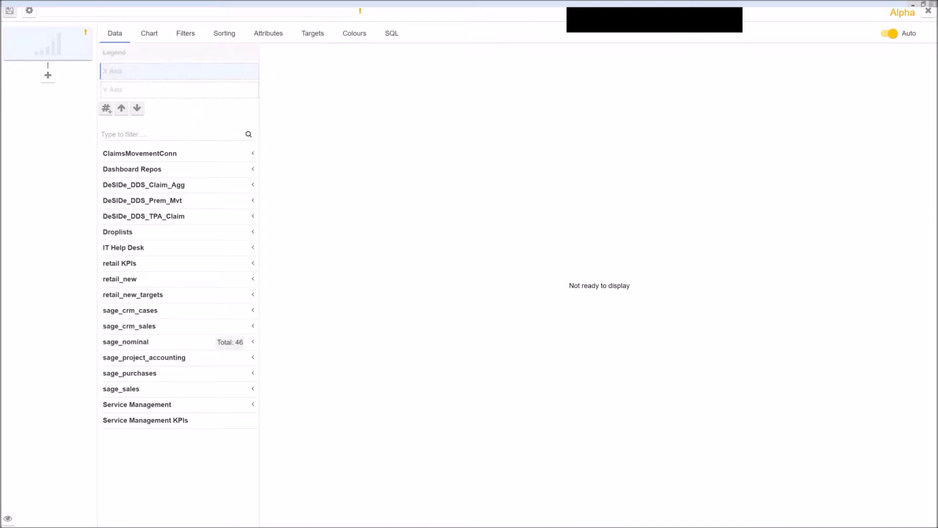
left_click(254, 283)
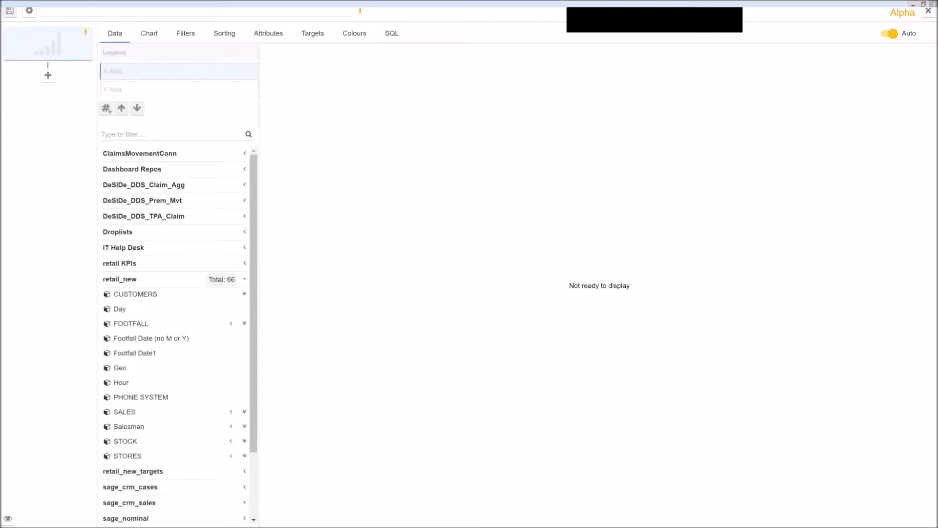
left_click_drag(258, 305, 256, 352)
left_click(231, 395)
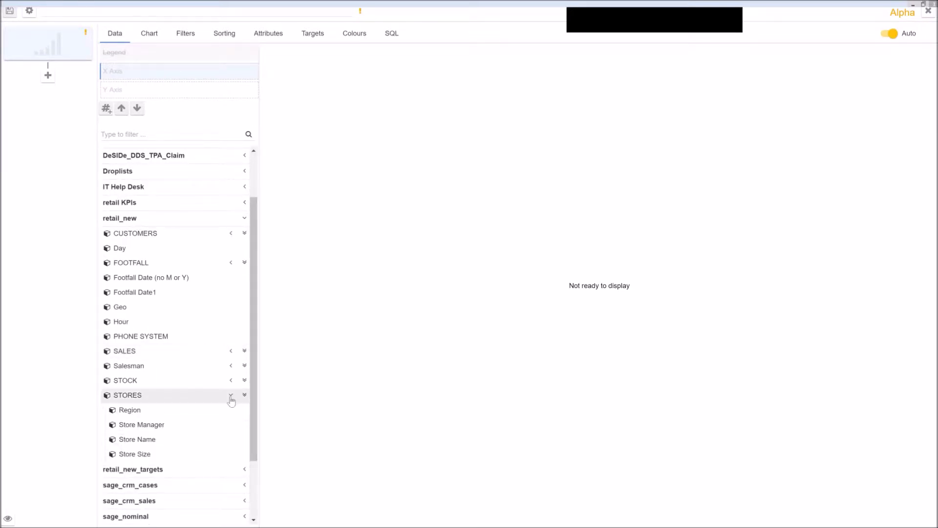
left_click_drag(258, 313, 251, 228)
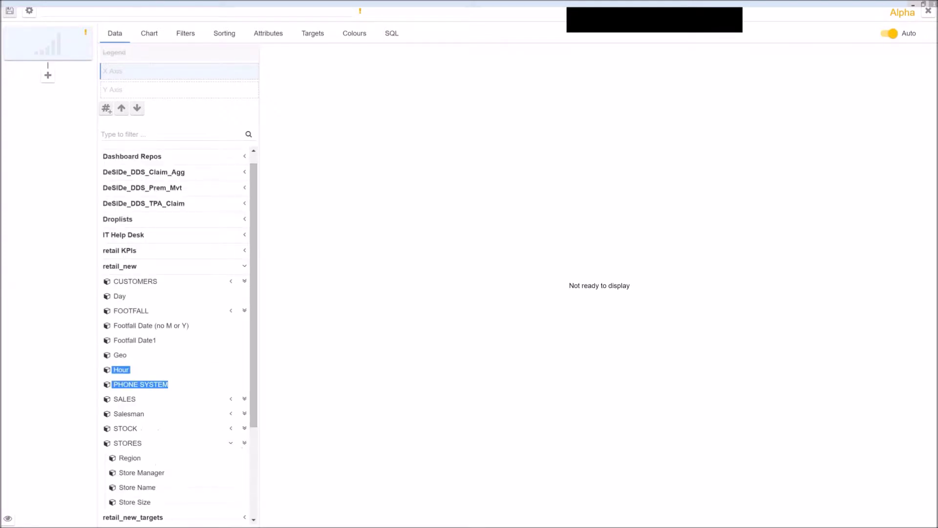
Step: Filter the fields by "sal" and assign Number Of Sales from retail_new to the Y axis
left_click(123, 90)
left_click(145, 135)
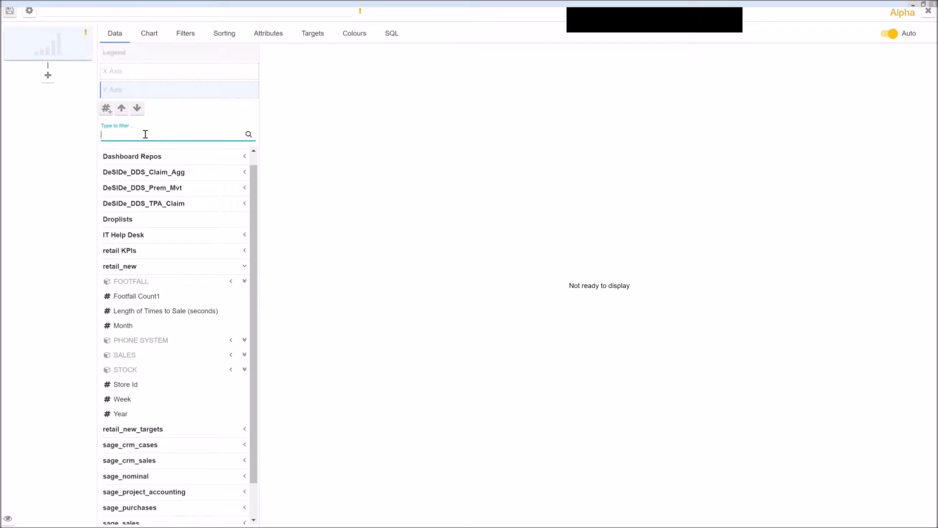
type("sal")
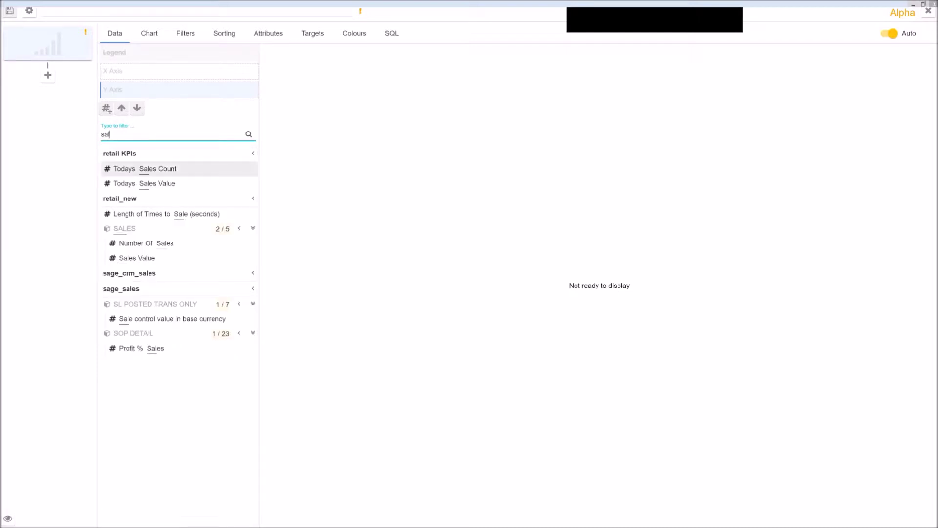
left_click(147, 248)
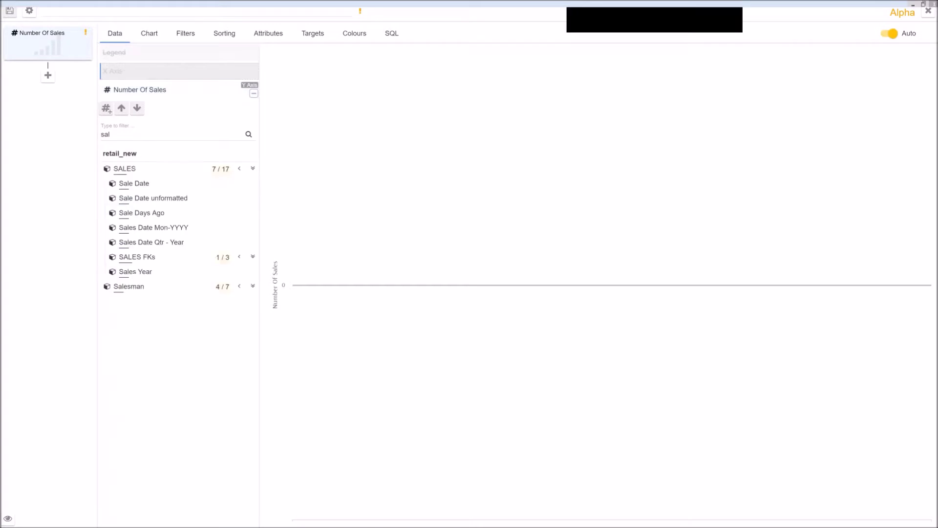
Step: Try Sales Year, Sales Date Qtr - Year and Salesman on the X axis, and settle on Sales Date Mon-YYYY
left_click(140, 277)
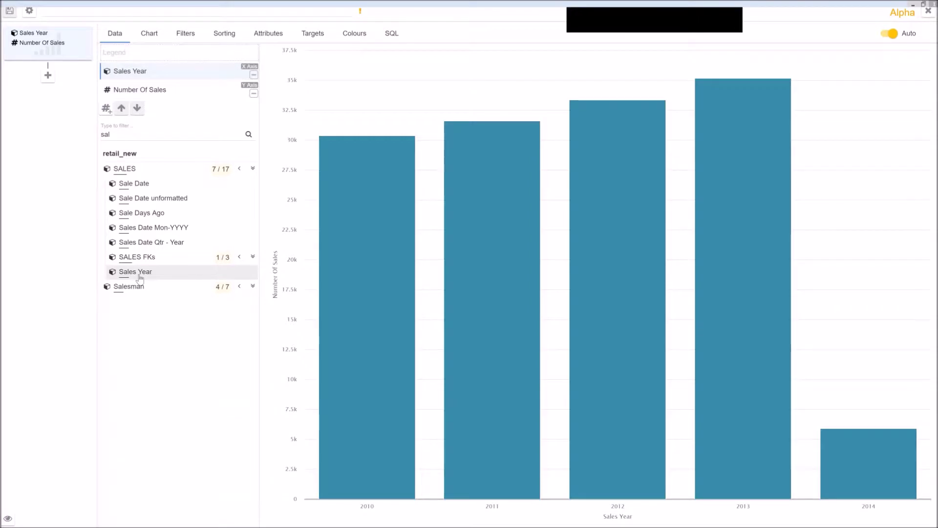
left_click(147, 244)
left_click(130, 290)
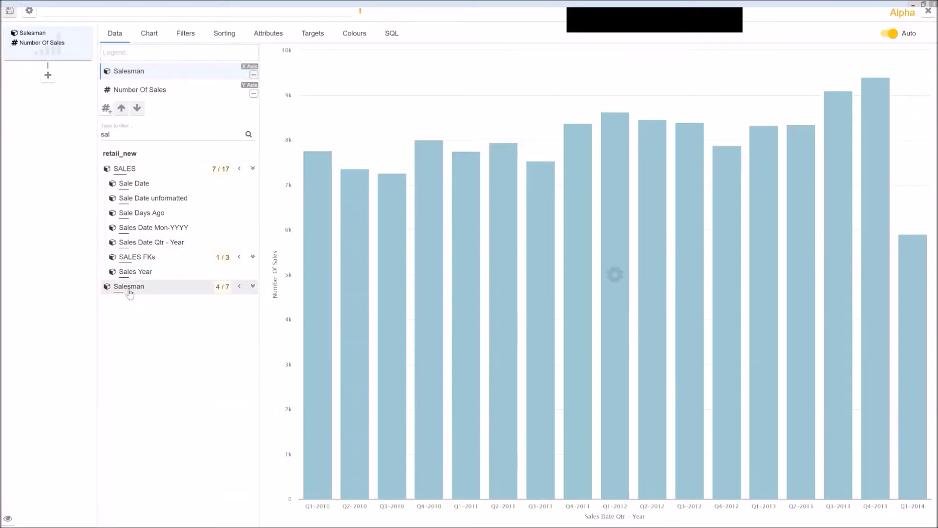
left_click(152, 231)
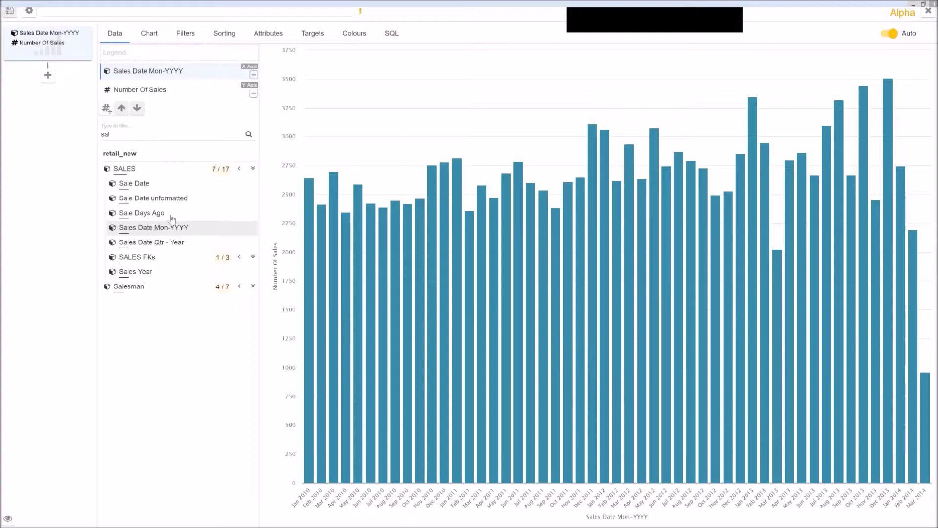
Step: Try the Column Chart and Doughnut Chart types, and return to the Bar Chart
left_click(150, 35)
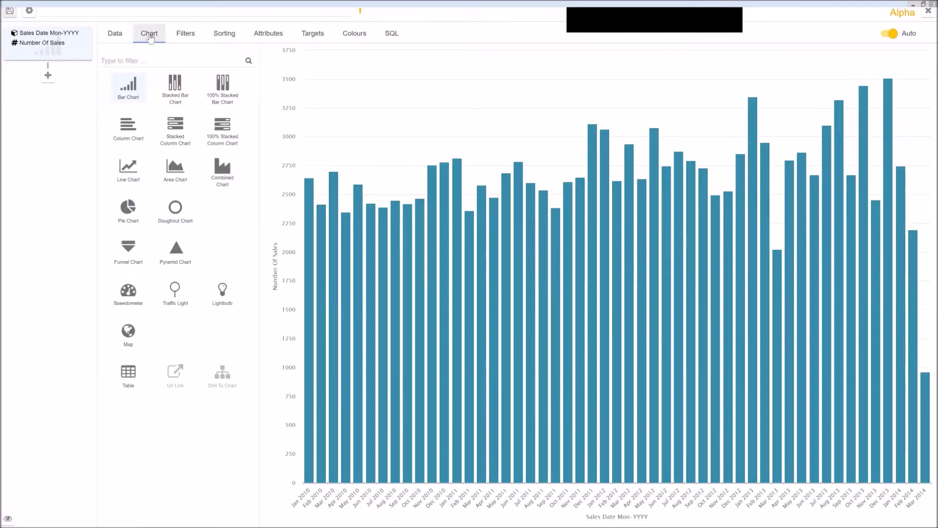
left_click(128, 128)
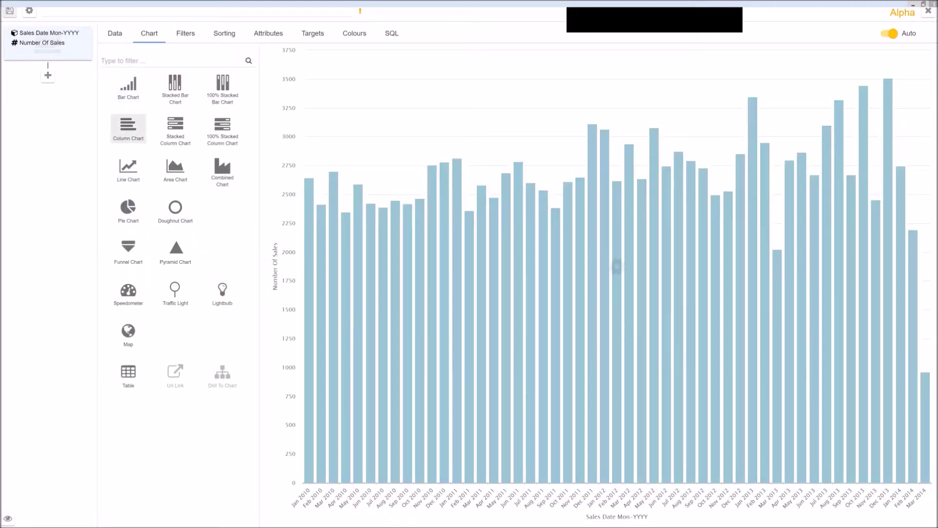
left_click(176, 210)
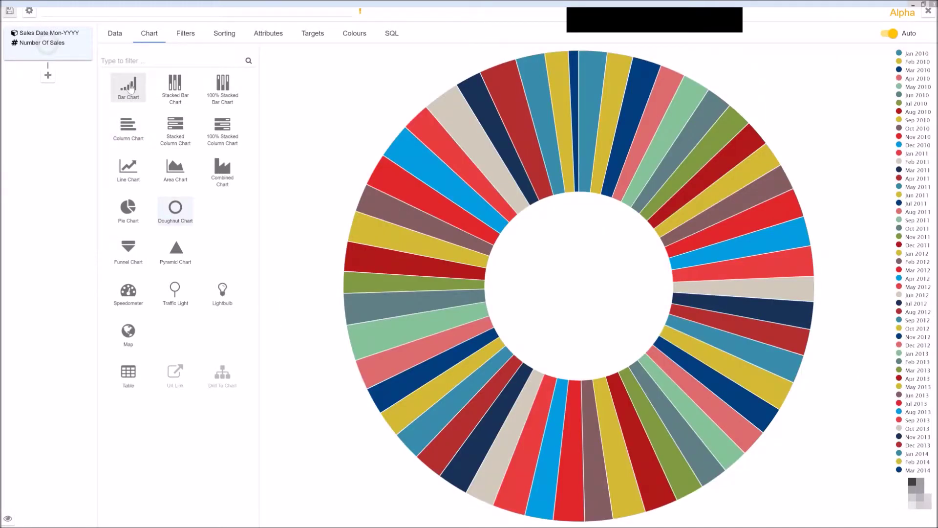
left_click(131, 88)
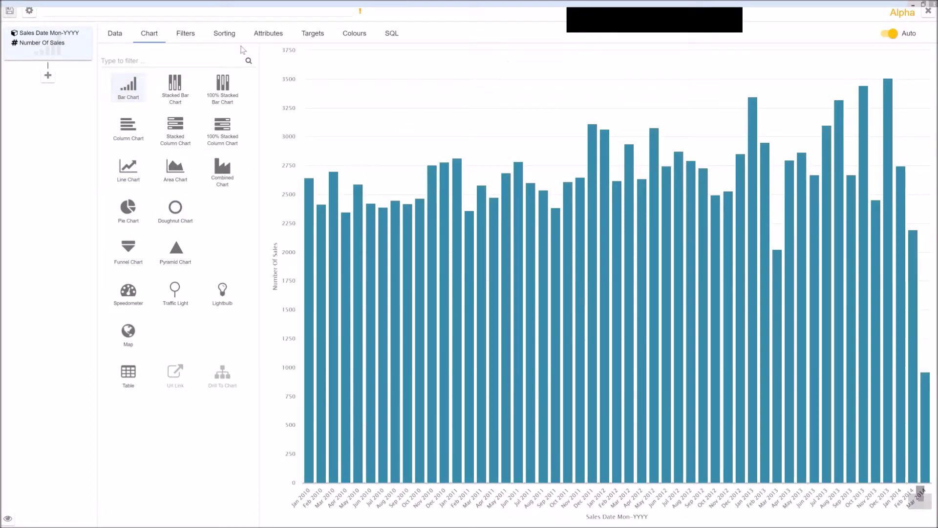
Step: Add a colour rule that shows Number Of Sales greater than 3000 in green #82c396
left_click(359, 37)
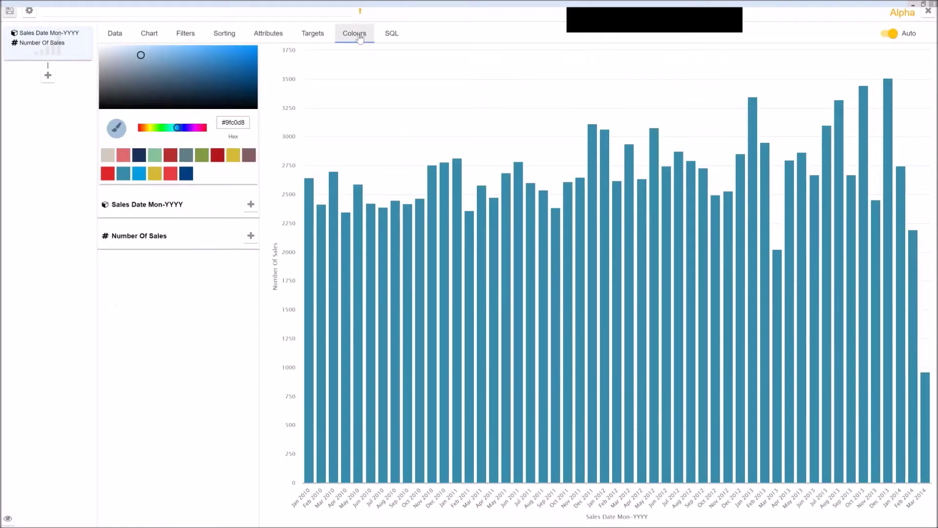
left_click(251, 237)
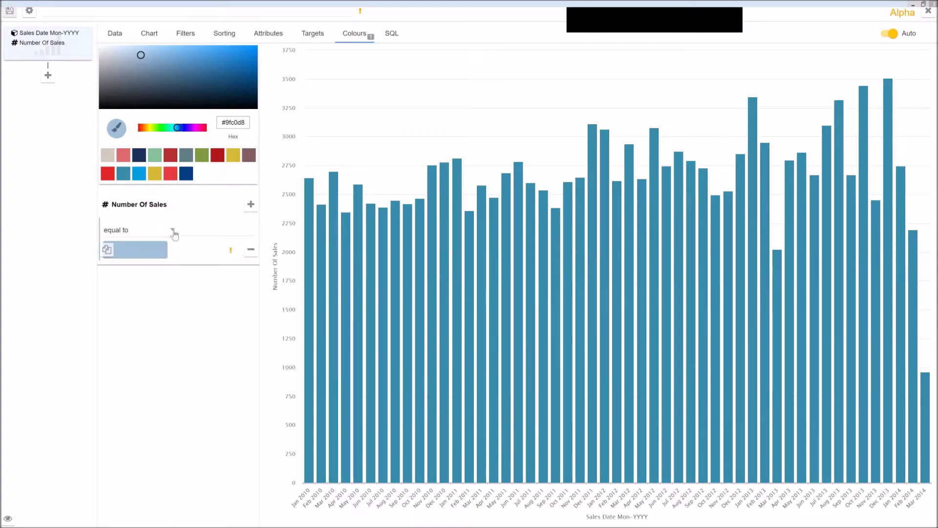
left_click(172, 230)
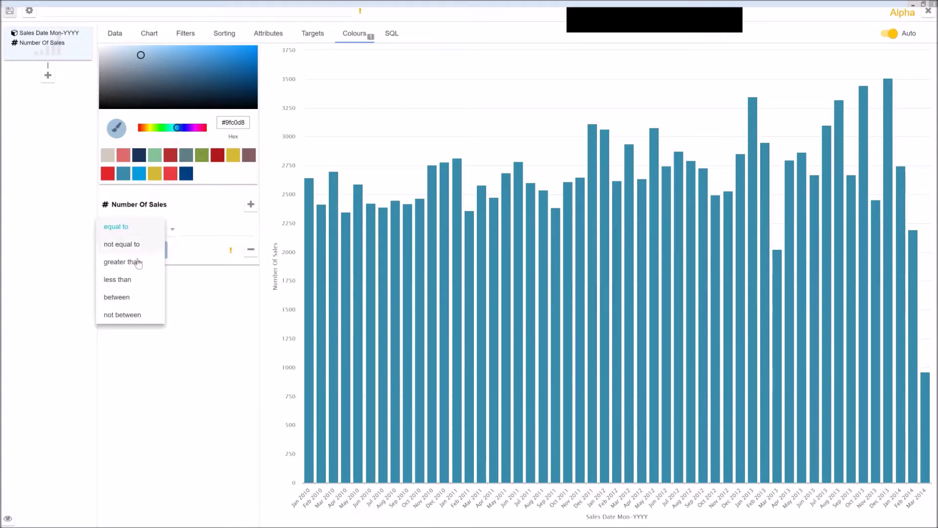
left_click(127, 260)
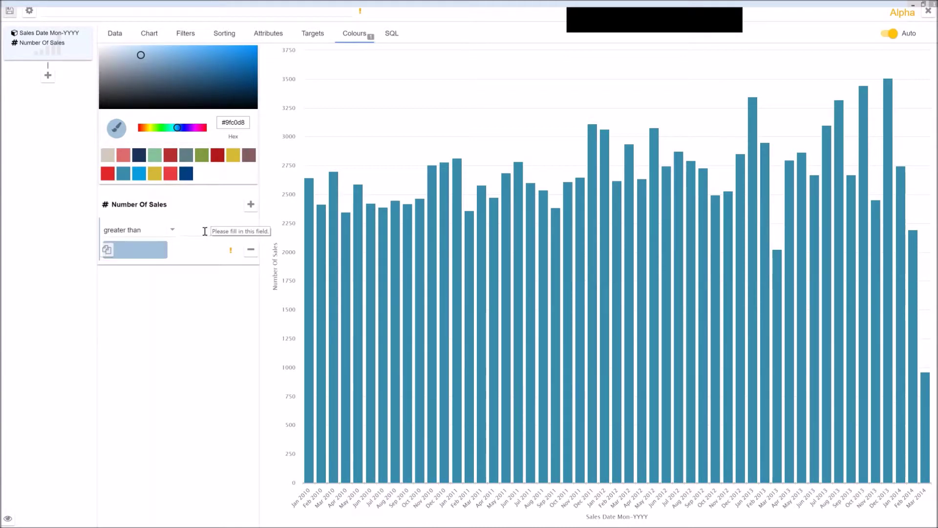
left_click(202, 232)
type("3000")
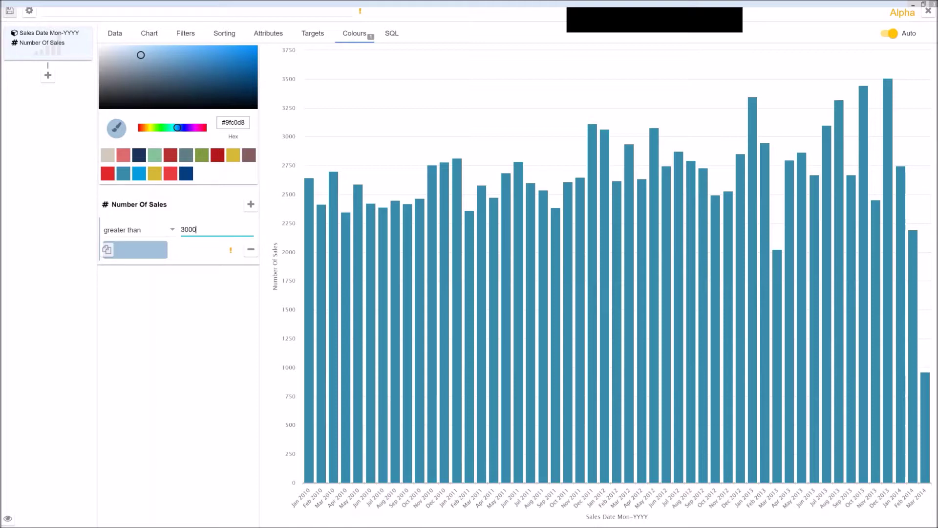
key("Return")
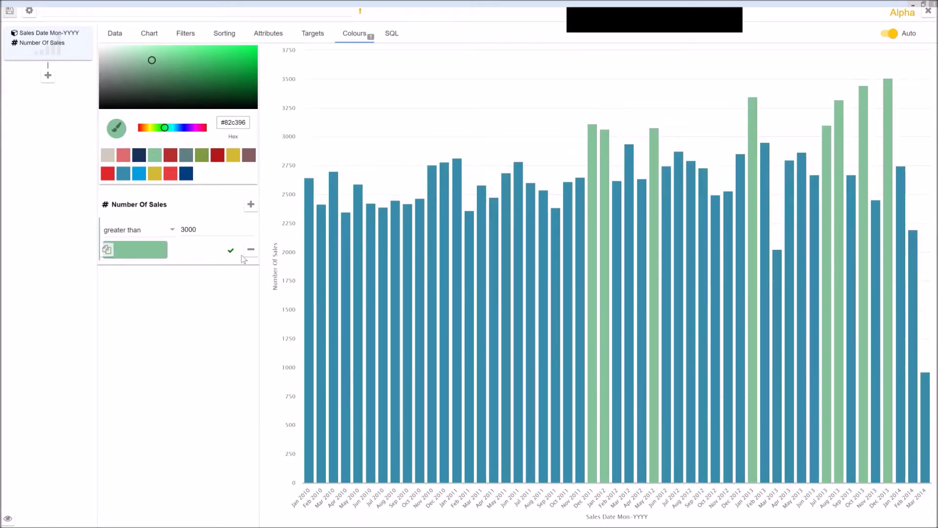
Step: Add a second colour rule that shows Number Of Sales less than 1000 in red #b22e2c
left_click(250, 205)
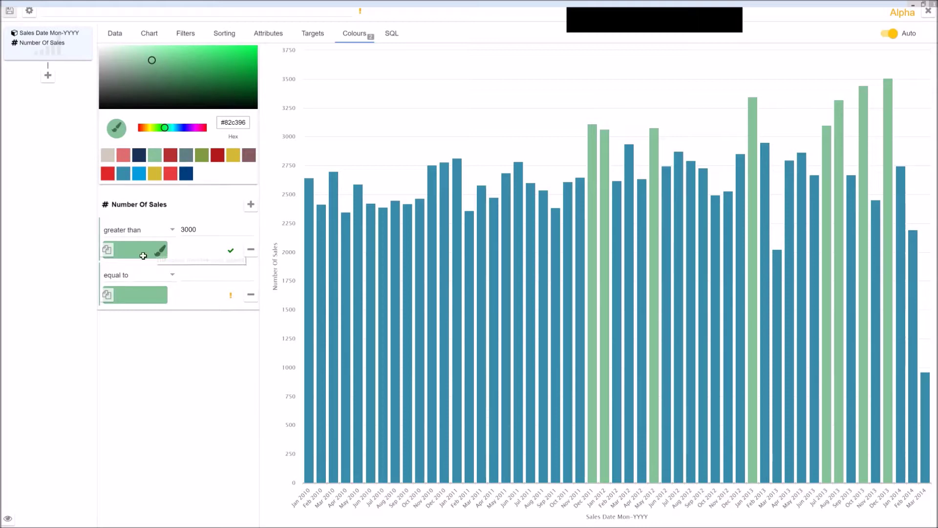
left_click(132, 274)
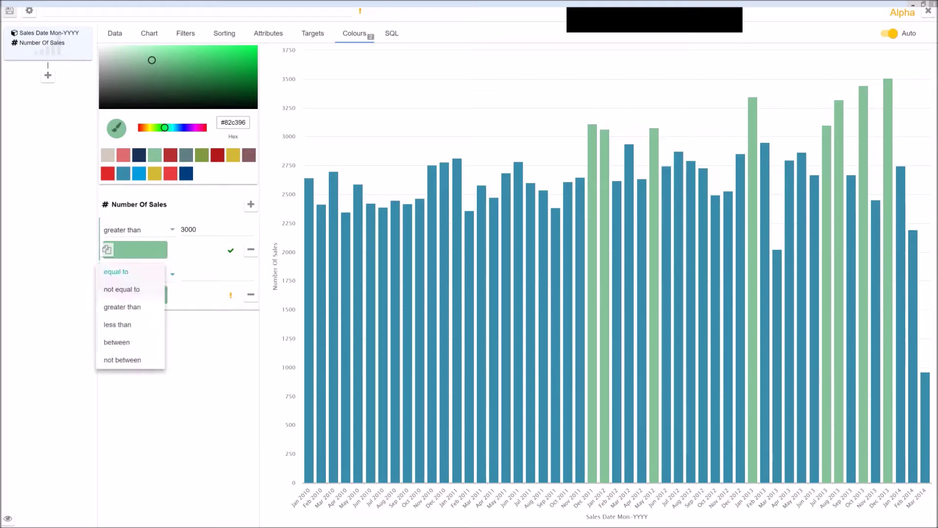
left_click(128, 325)
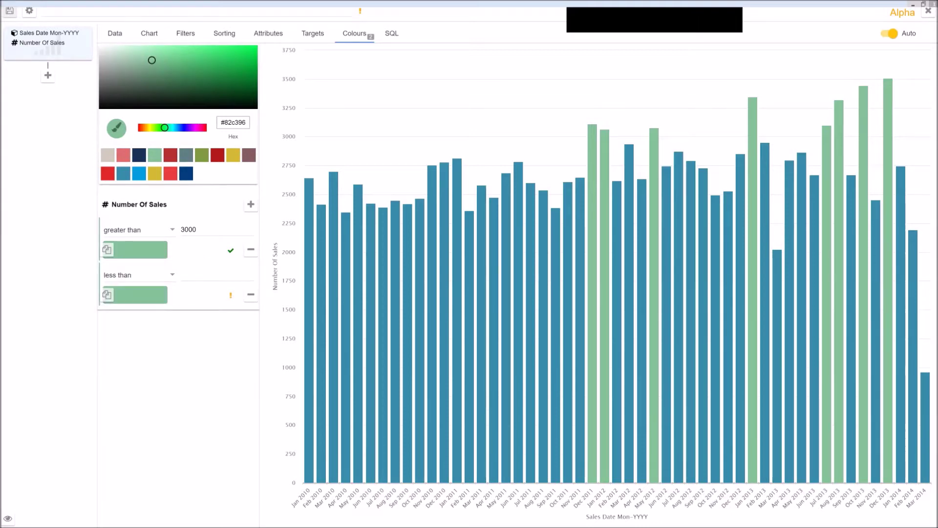
left_click(198, 275)
type("1000")
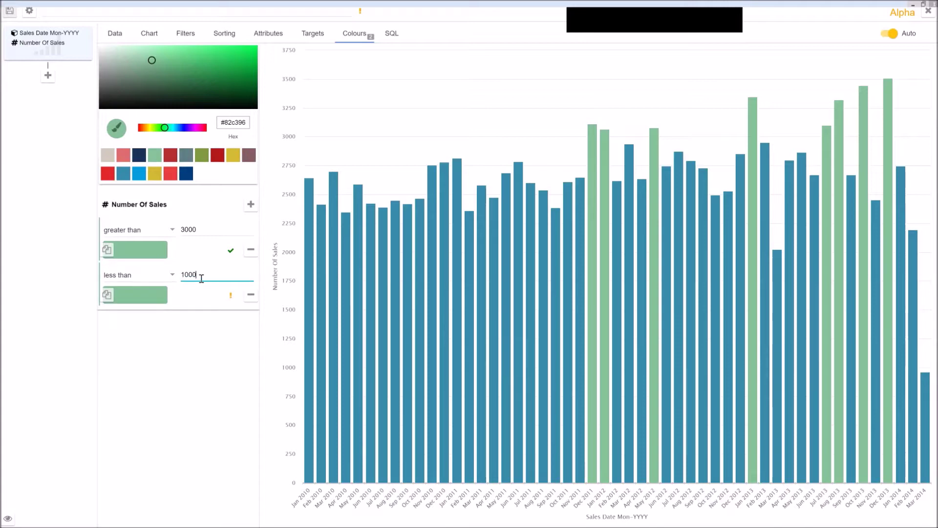
left_click(127, 296)
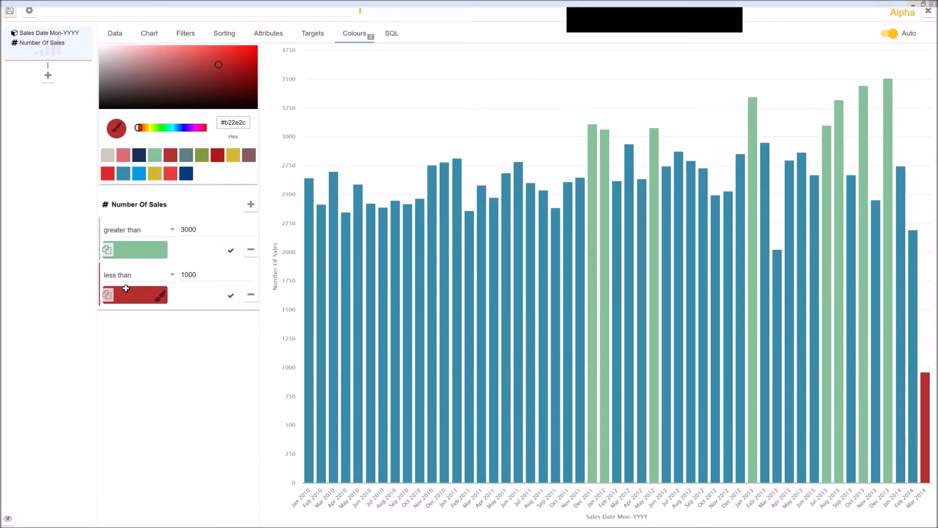
Step: Add a drill-down level below the monthly bar chart and set its chart type to Table
left_click(117, 35)
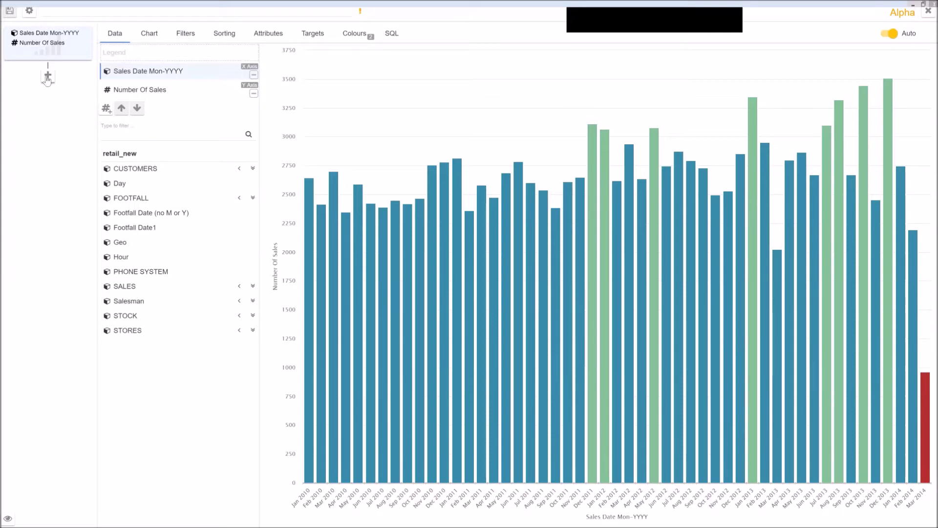
left_click(47, 76)
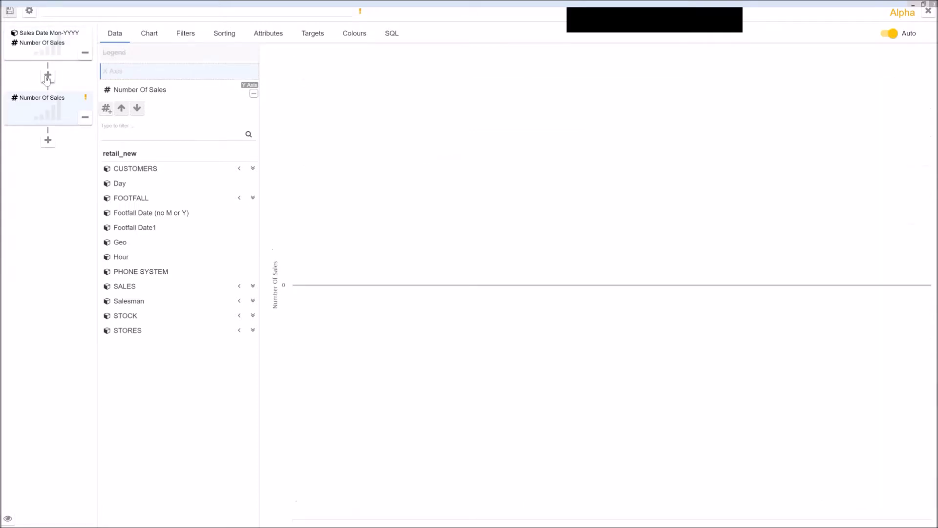
left_click(150, 35)
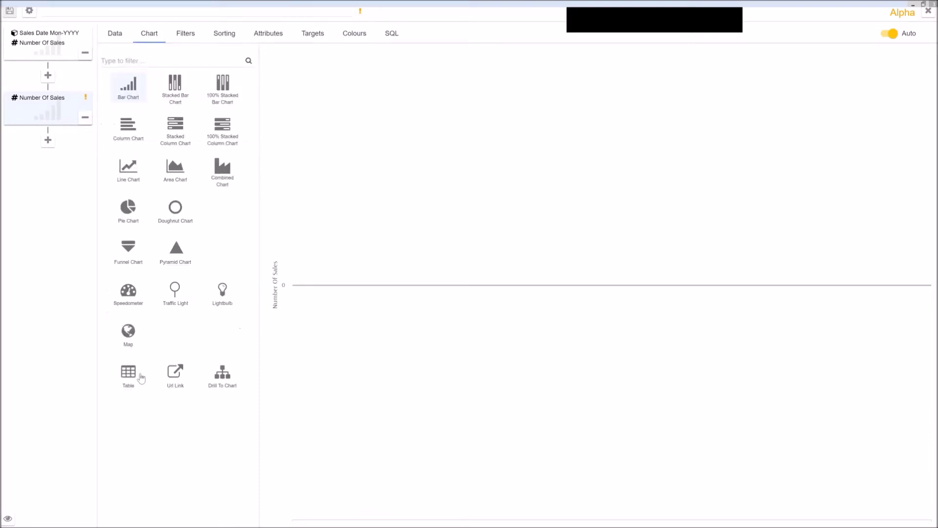
left_click(132, 384)
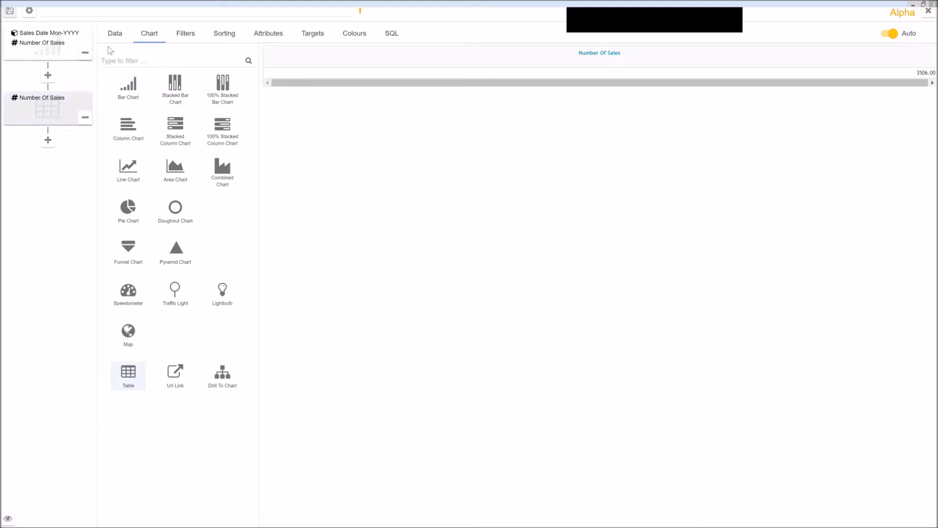
Step: Add Region, Store Manager and Store Name from STORES as data columns of the drill-down table
left_click(115, 33)
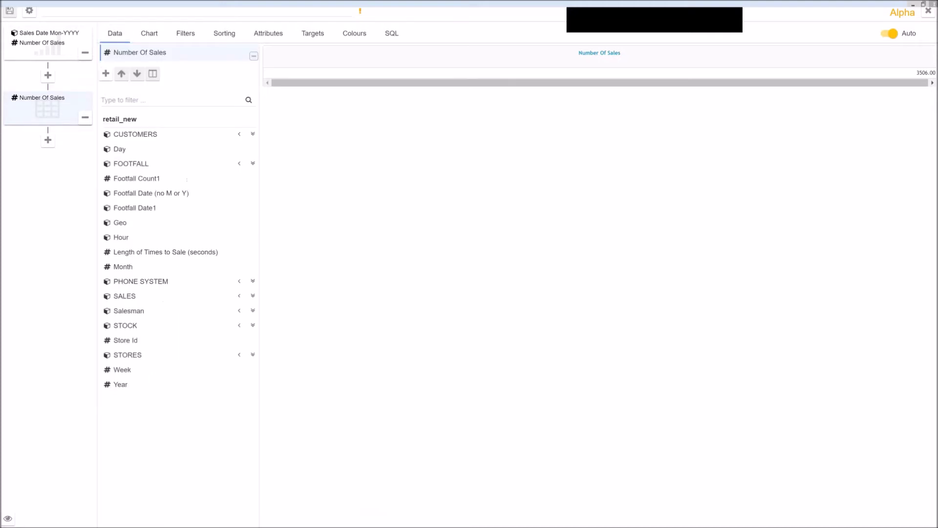
left_click(106, 73)
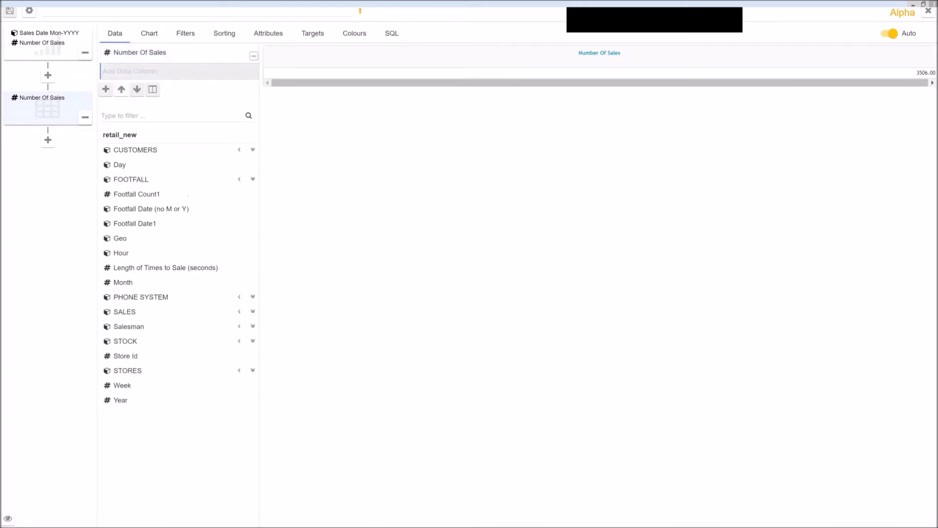
left_click(239, 371)
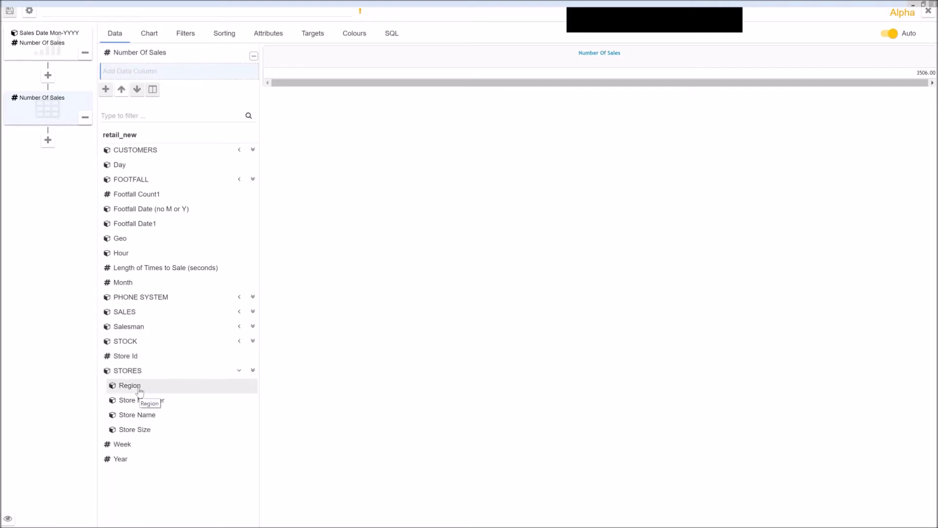
double_click(140, 388)
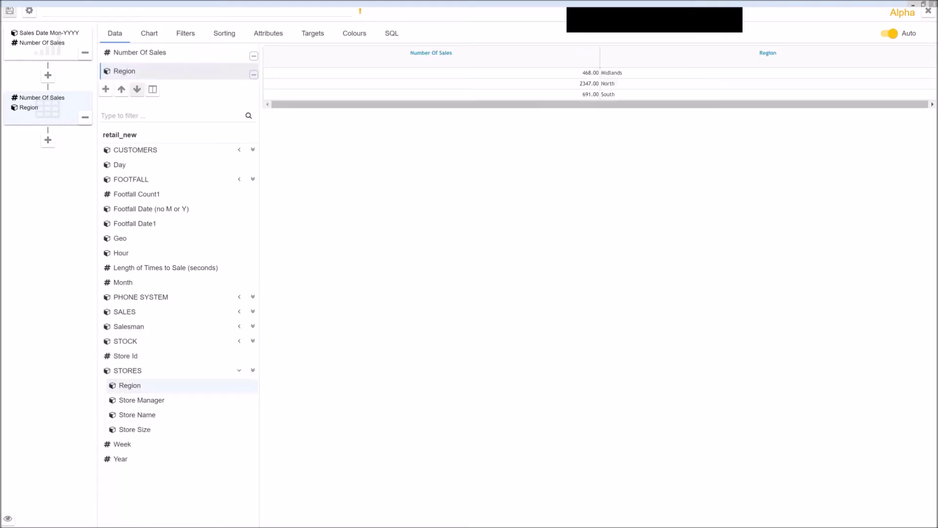
double_click(185, 420)
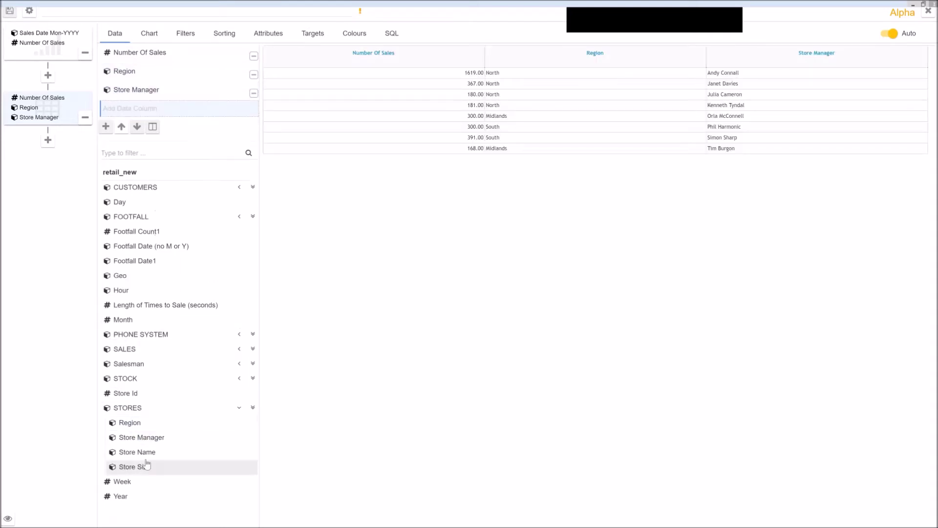
double_click(145, 458)
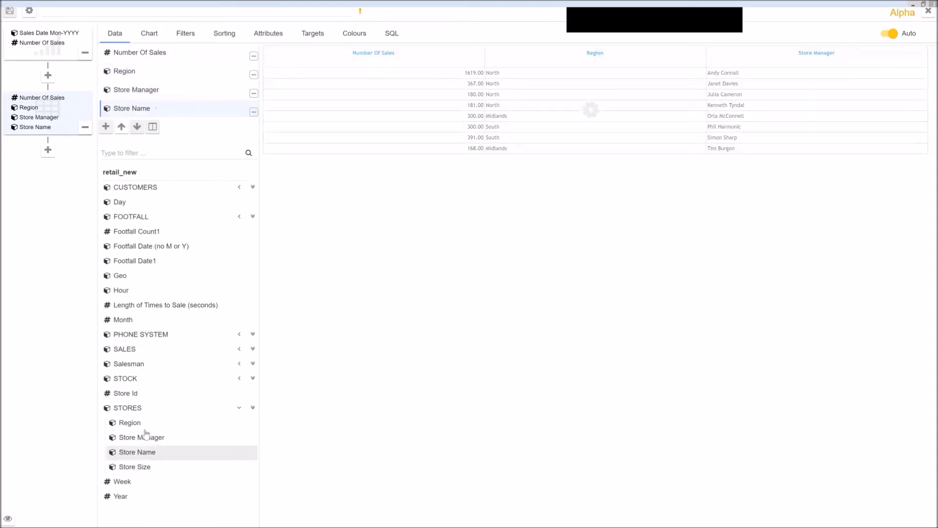
Step: Replace the Store Name column with Sales Person ID from Salesman and add Salesperson Store as another column
left_click(239, 365)
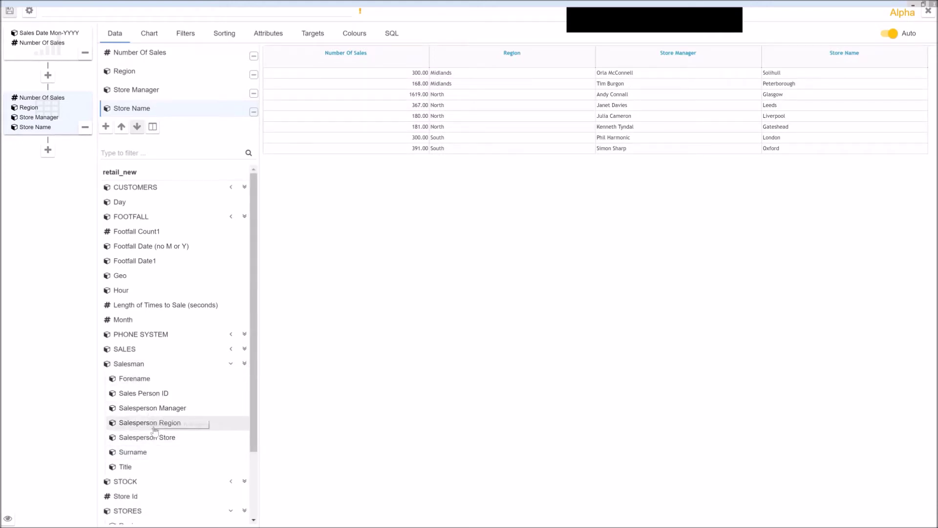
left_click(146, 394)
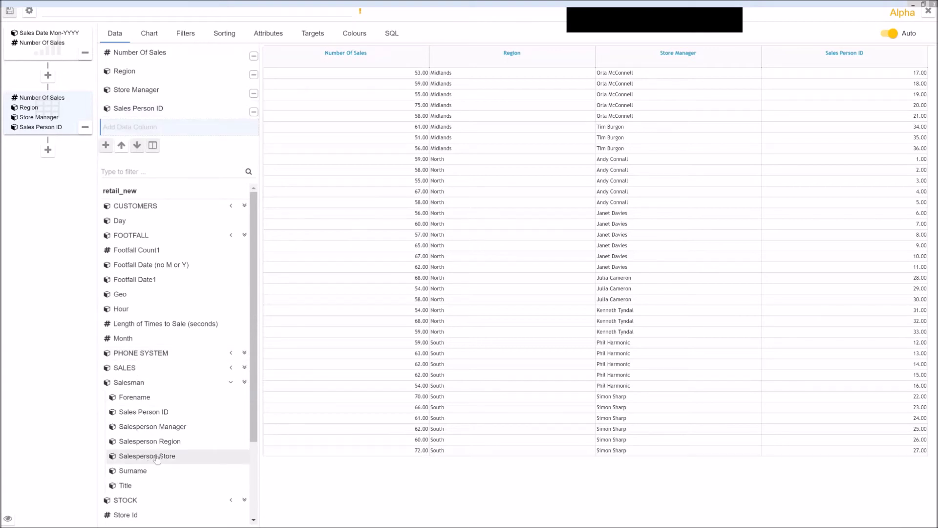
left_click(156, 457)
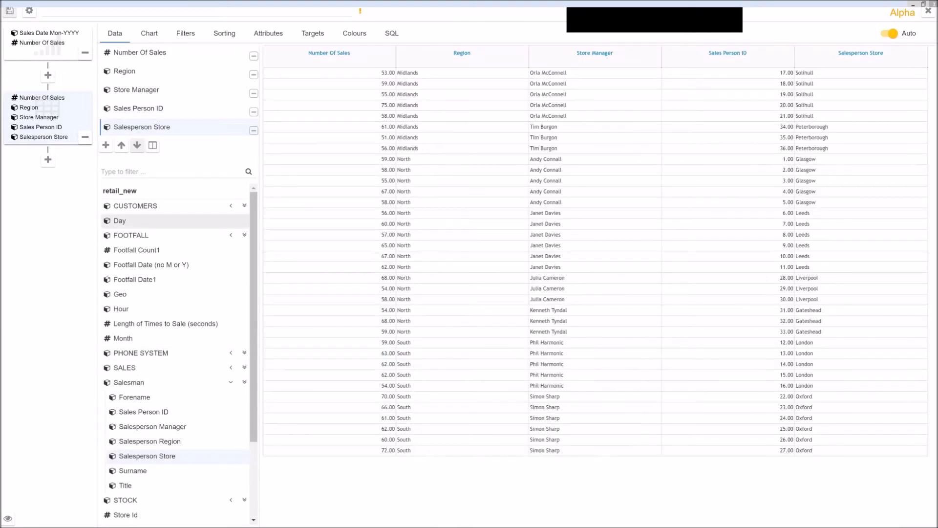
Step: Name the chart Todays Demo Chart and save it to the dashboard
left_click(87, 10)
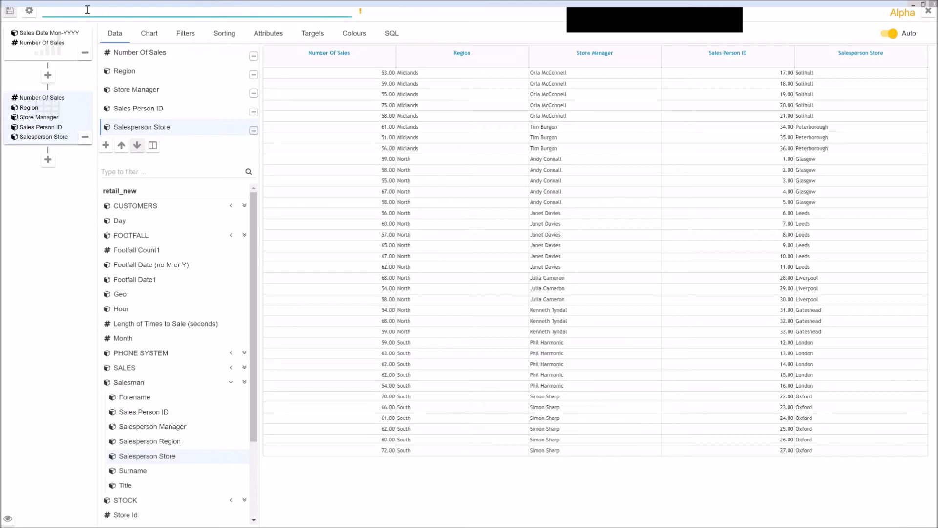
type("Todays Demo D")
type("hart")
key("Return")
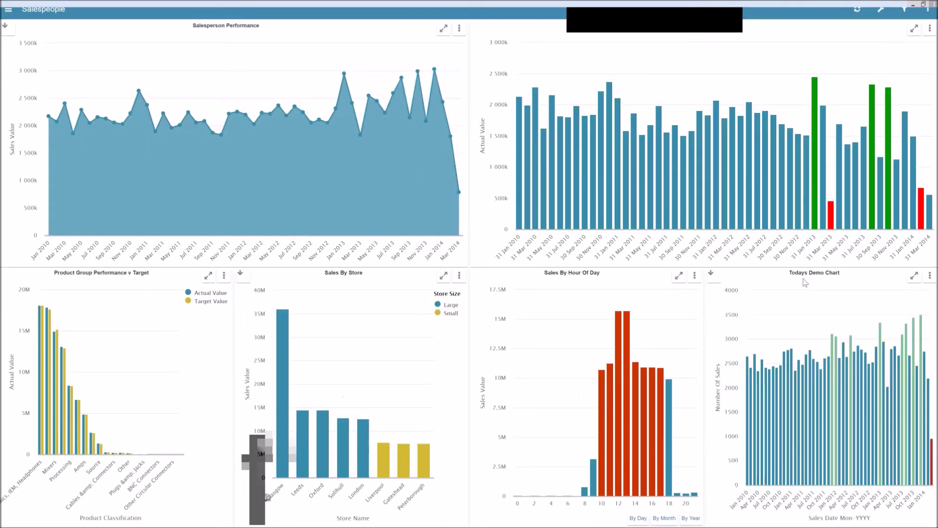
Step: Filter the dashboard to the first individual salesman in the Salesman filter
left_click(905, 11)
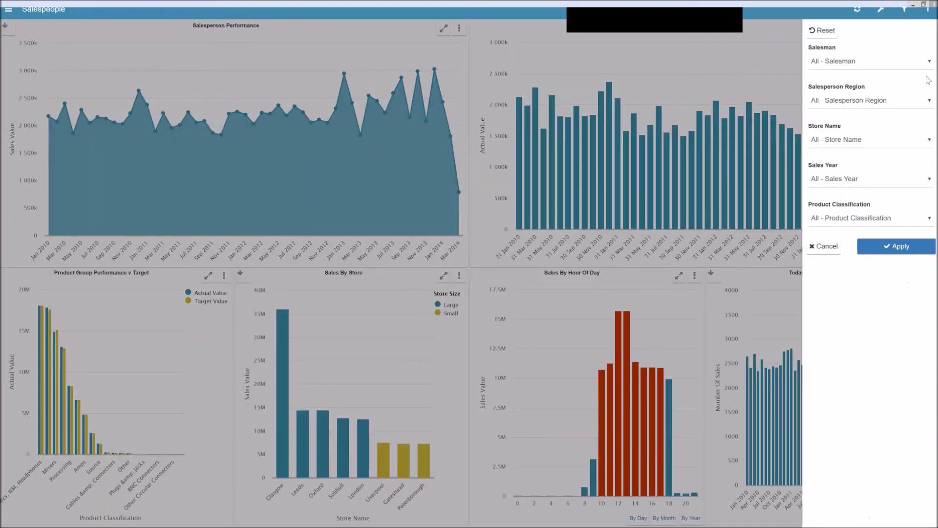
left_click(931, 63)
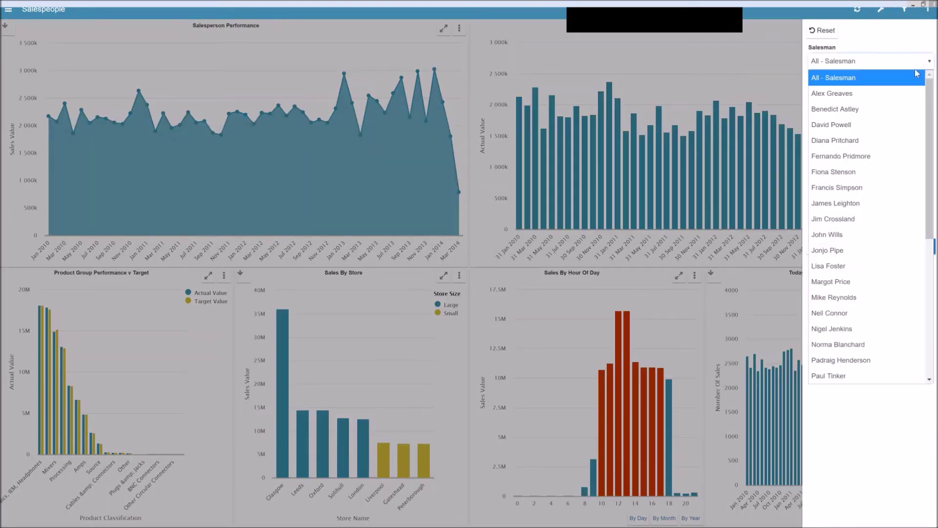
left_click(880, 92)
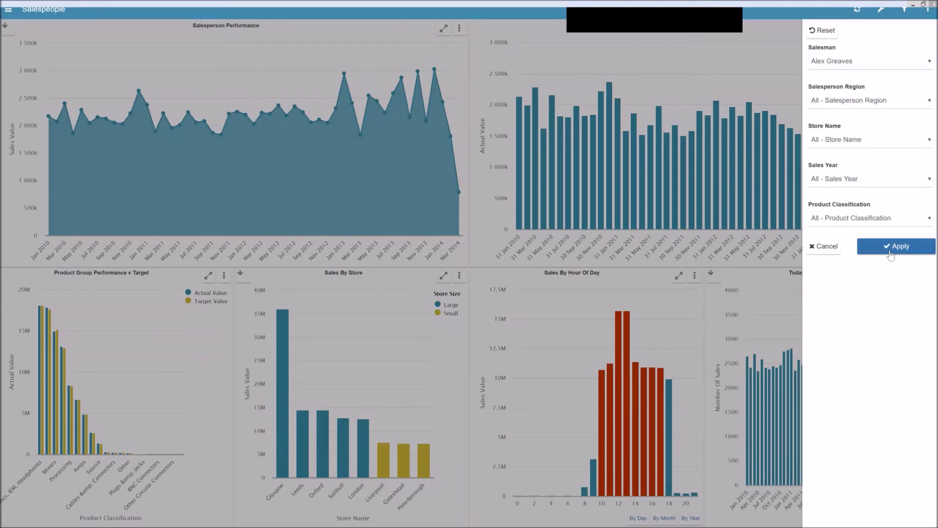
left_click(890, 249)
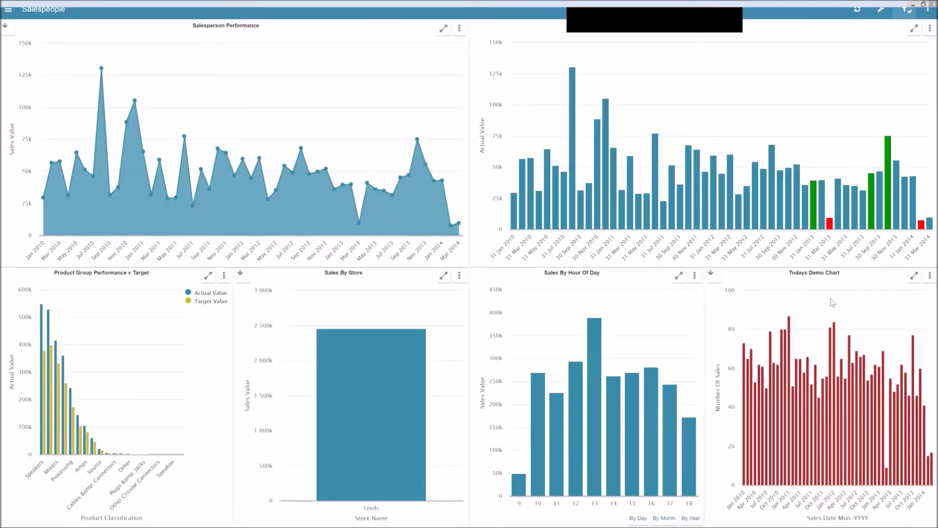
Step: Set the Salesman filter back to All - Salesman and filter the dashboard to Sales Year 2012
left_click(906, 10)
left_click(931, 63)
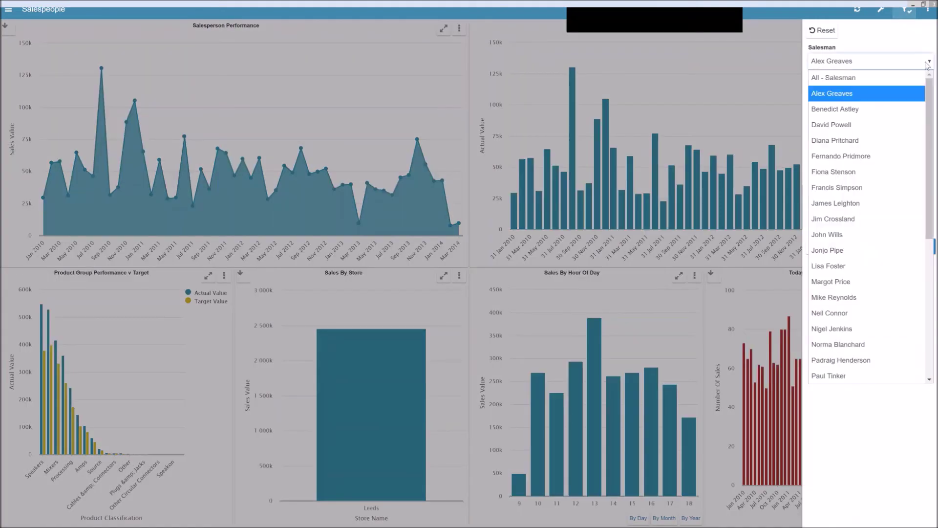
left_click(900, 77)
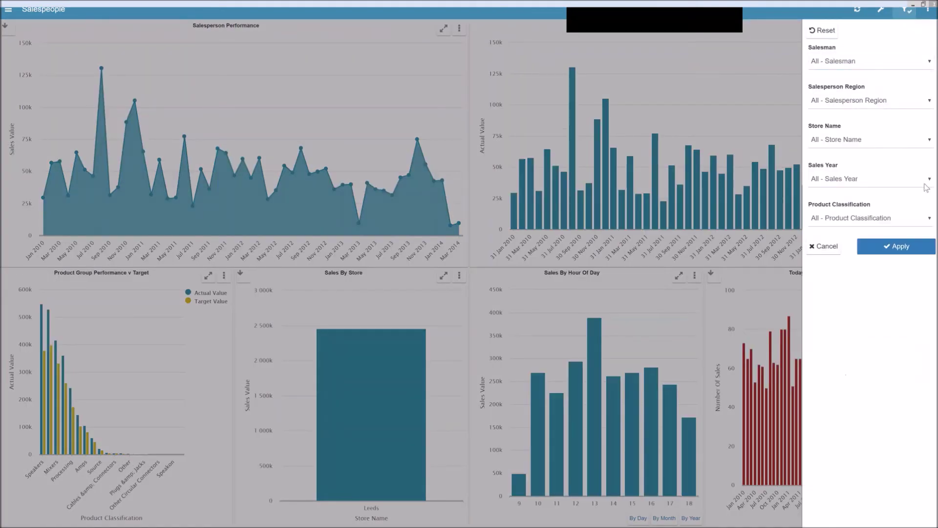
left_click(929, 182)
left_click(831, 242)
left_click(897, 248)
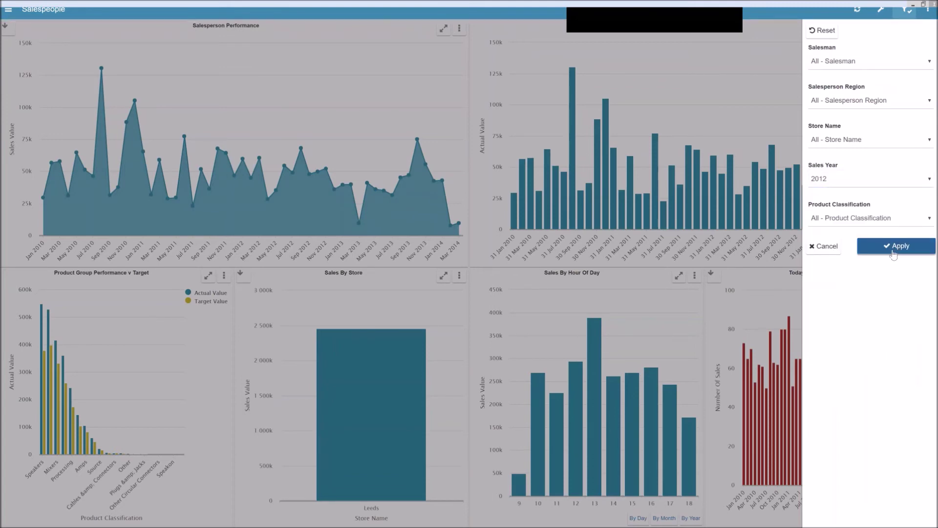
left_click(886, 249)
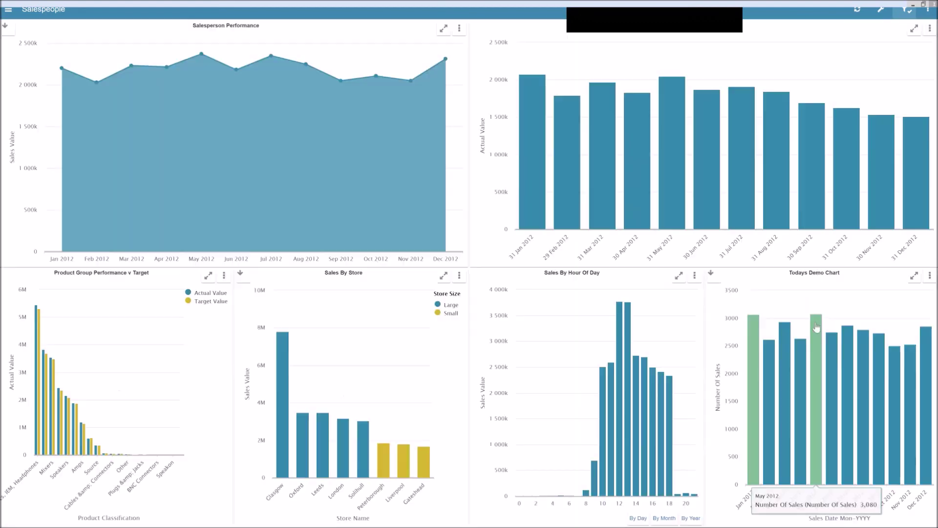
Step: Drill into the May 2012 bar of Todays Demo Chart and open the chart's options
left_click(817, 338)
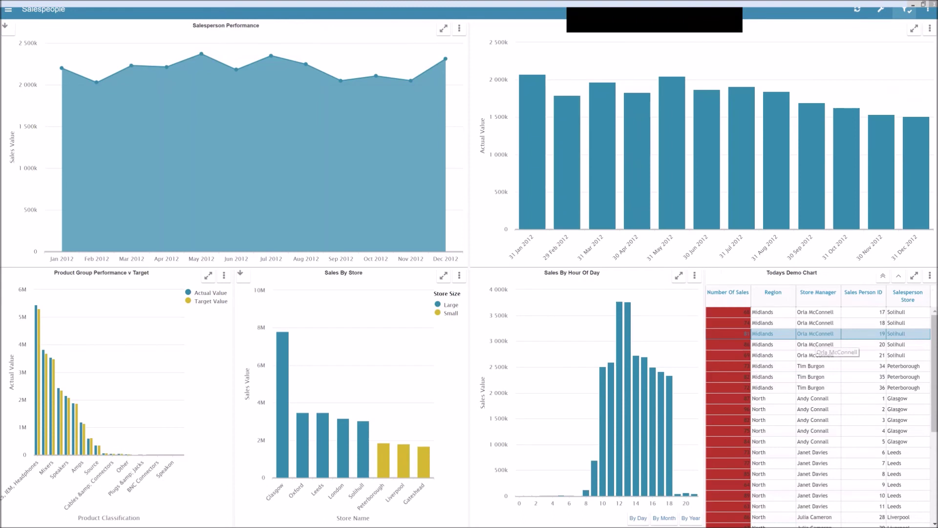
left_click(930, 276)
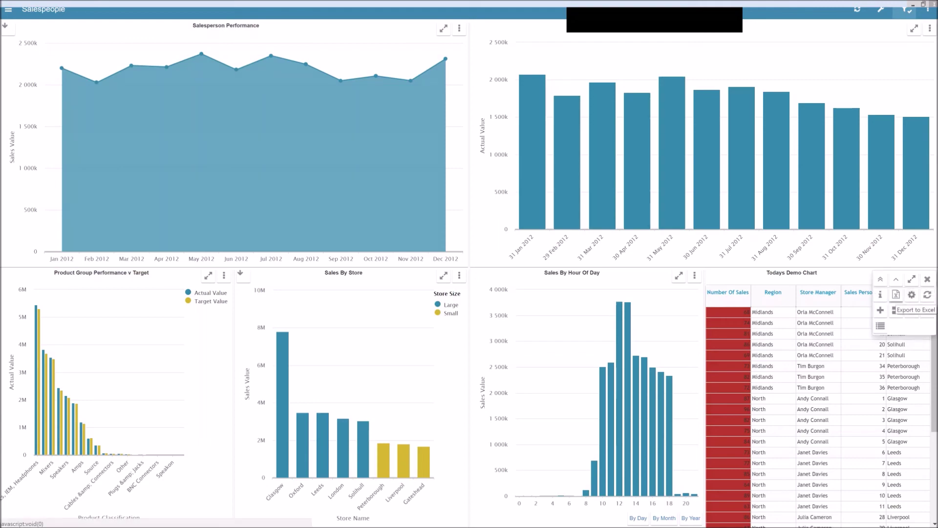